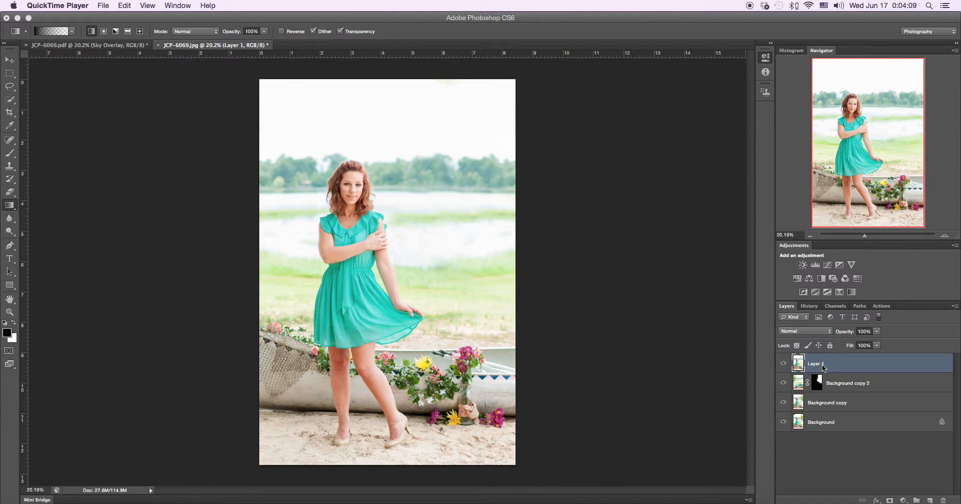
click(105, 5)
click(105, 5)
click(106, 6)
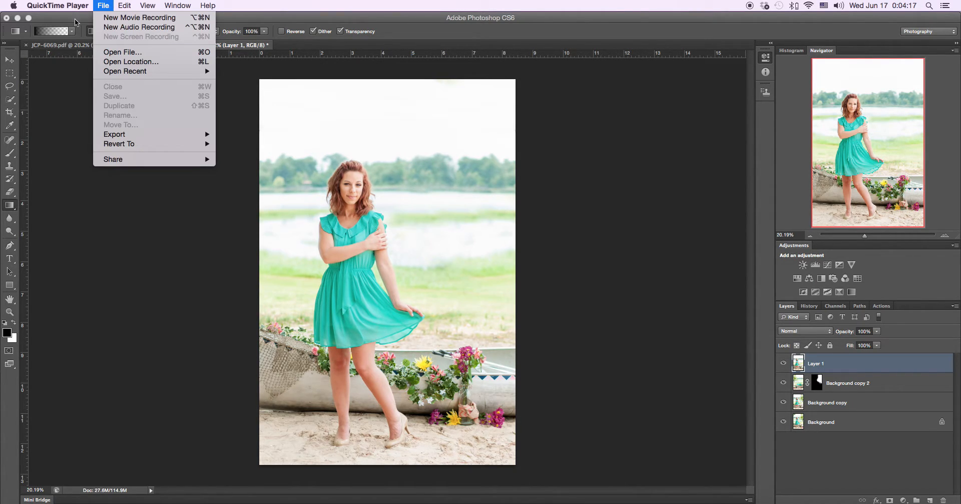
click(99, 5)
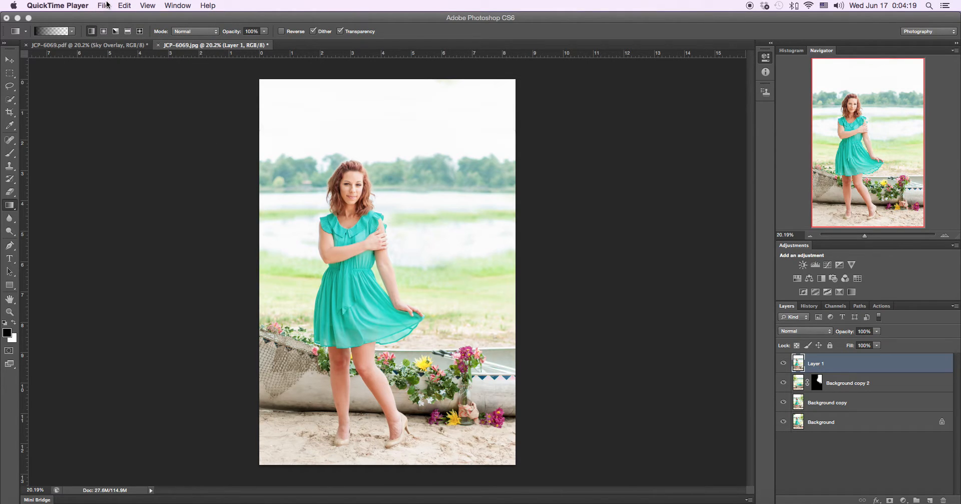
click(106, 5)
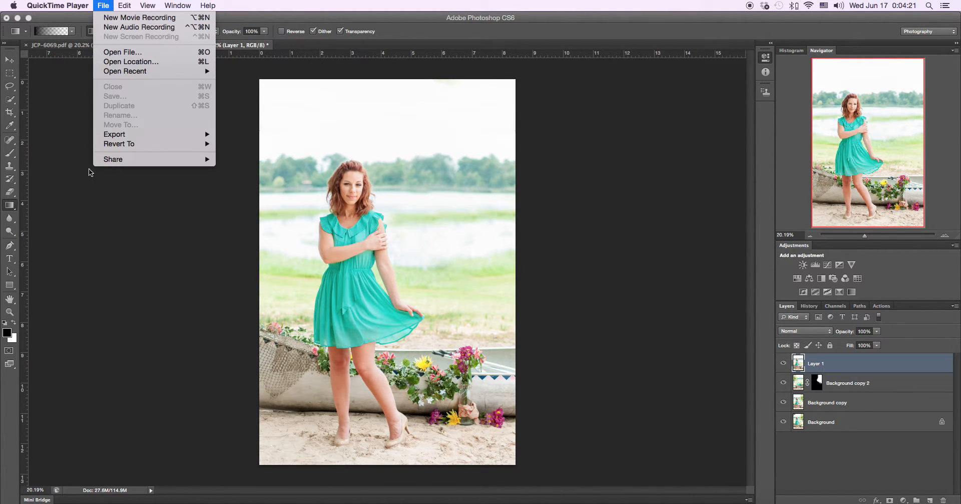
Switch to Photoshop and place the Sky Overlay image into the JCP-6069.jpg portrait.
click(779, 311)
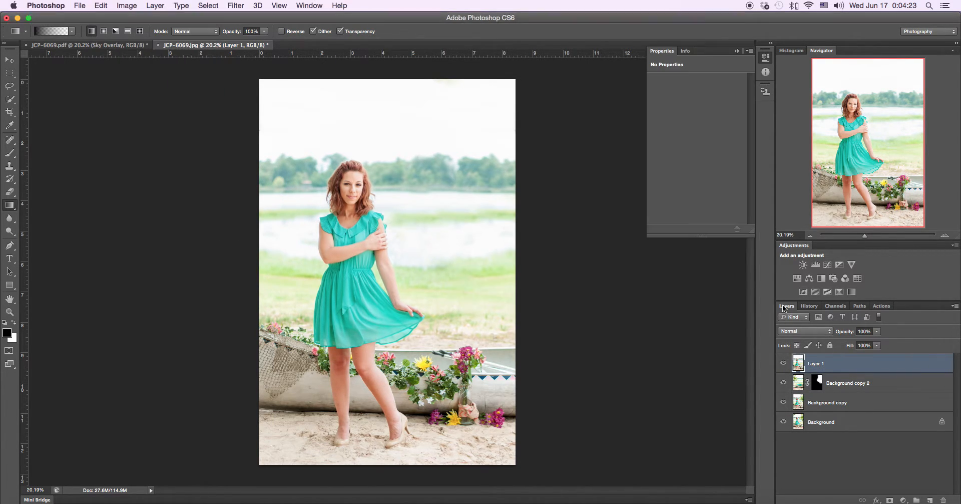
click(79, 5)
click(87, 168)
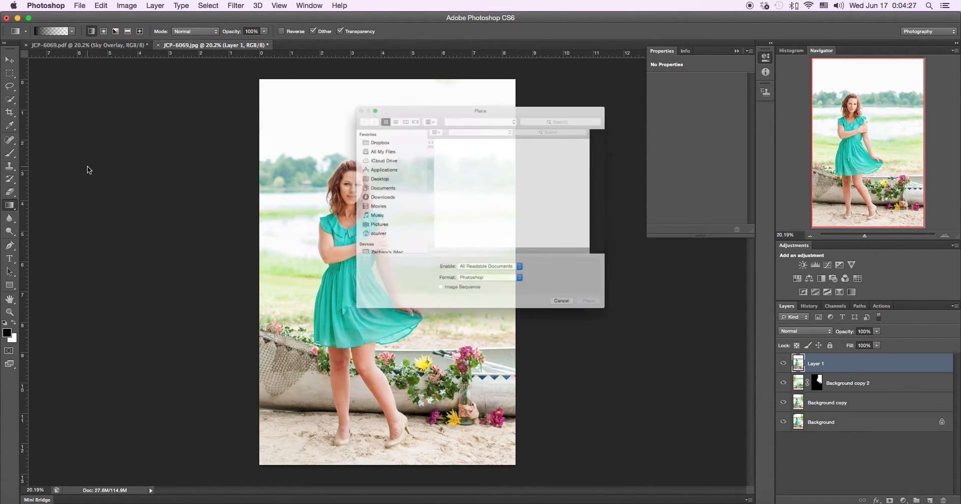
double_click(530, 177)
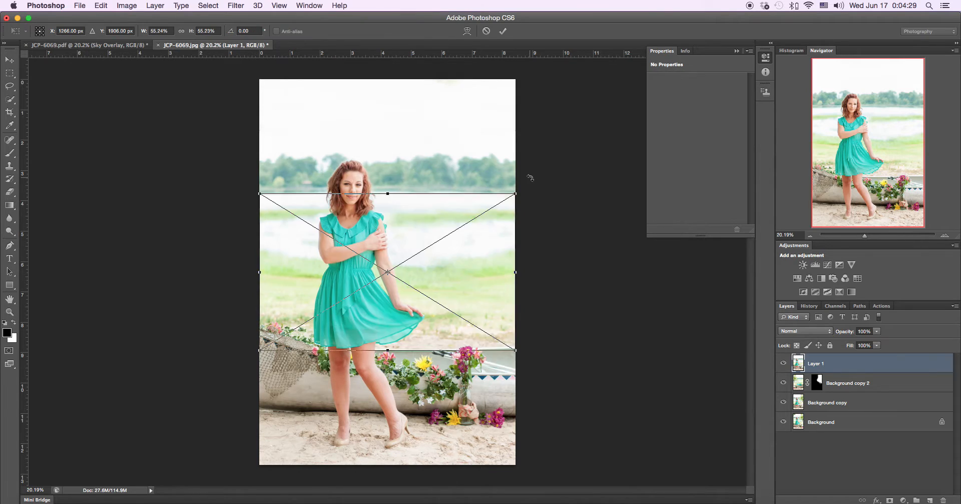
Move the placed sky to the photo's upper edge and squash its height to about 31.55%, ending at the tree line.
drag(408, 279, 413, 164)
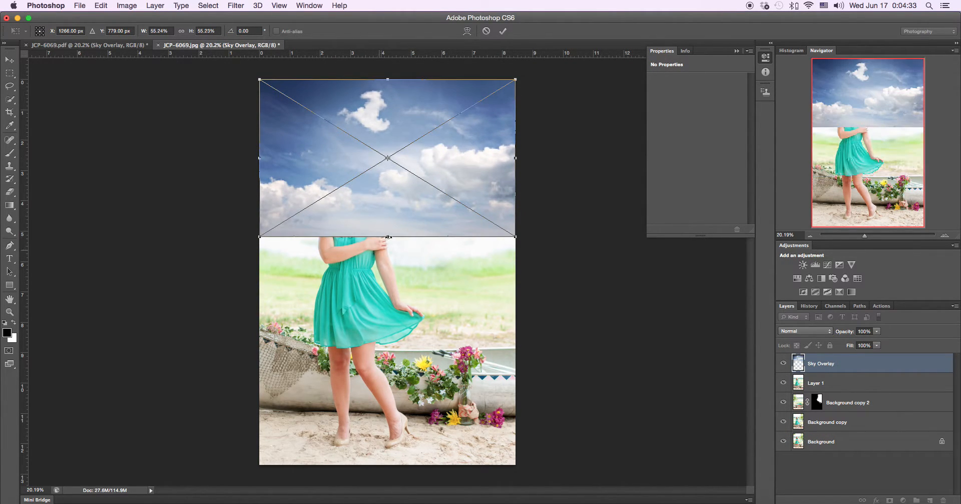
drag(388, 236, 392, 168)
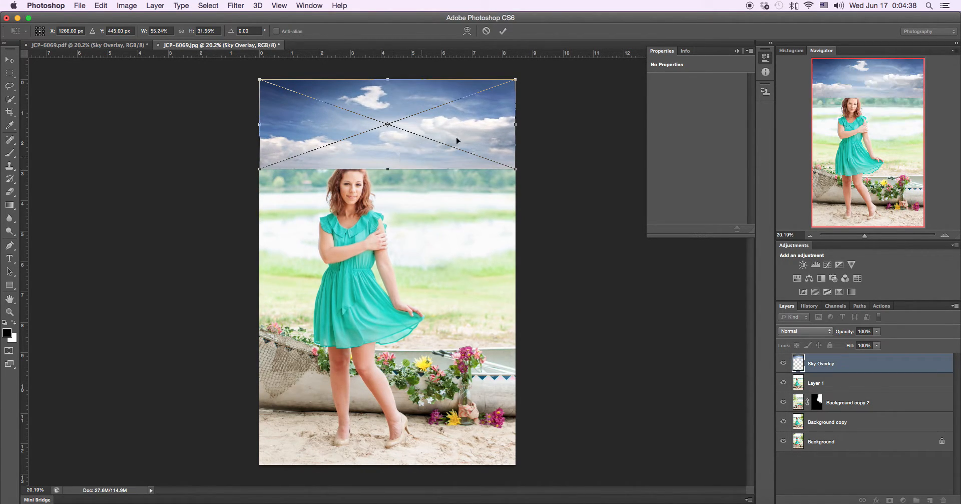
click(503, 31)
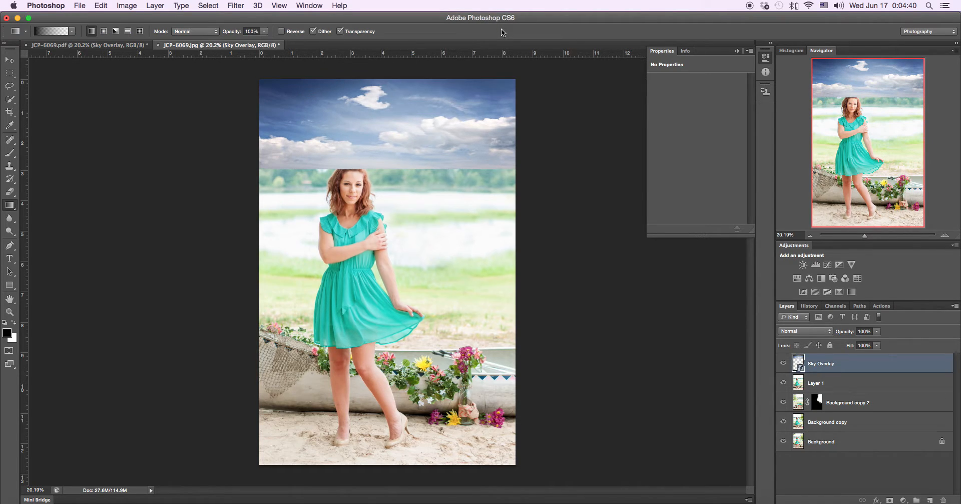
Set the Sky Overlay layer's blend mode to Multiply and apply a Gaussian Blur with a 9.1-pixel radius.
click(816, 336)
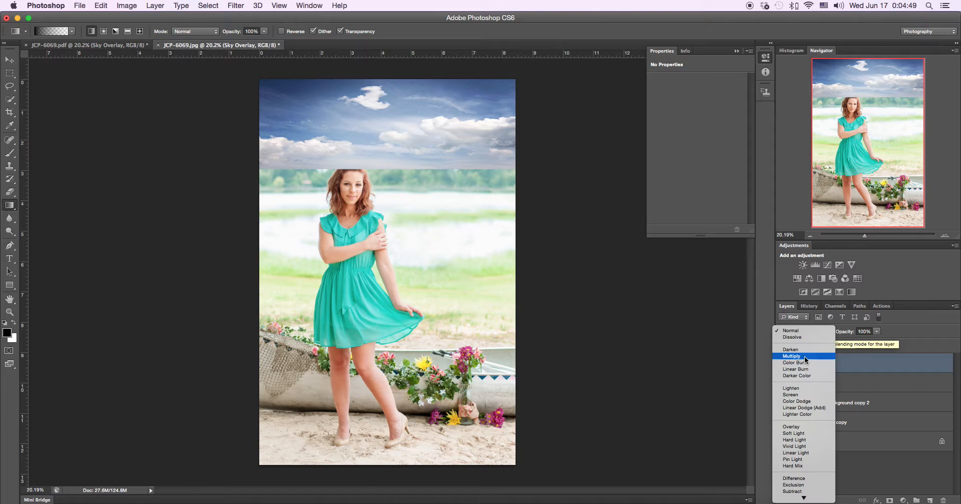
click(805, 356)
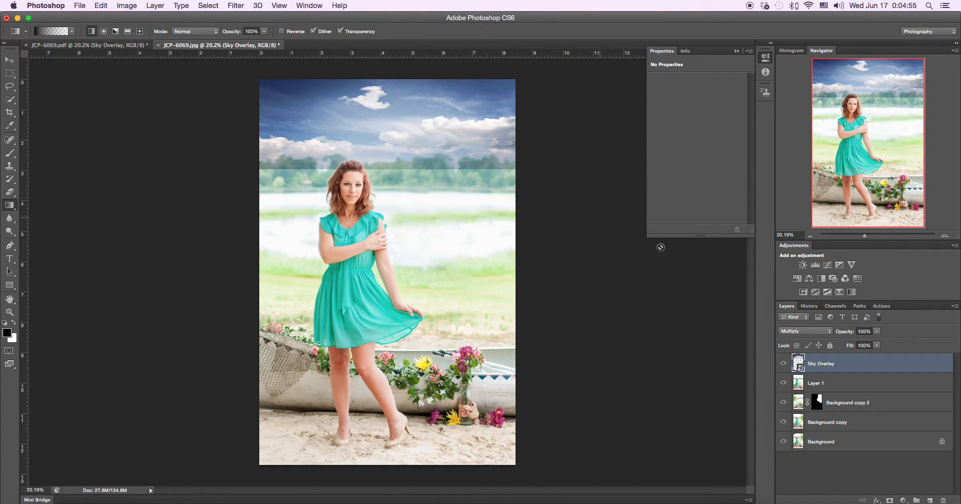
click(154, 6)
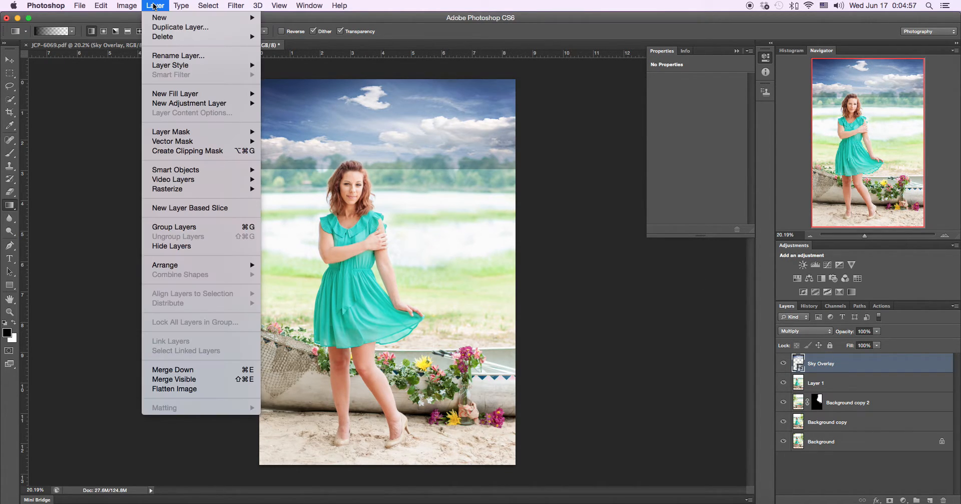
mouse_move(236, 6)
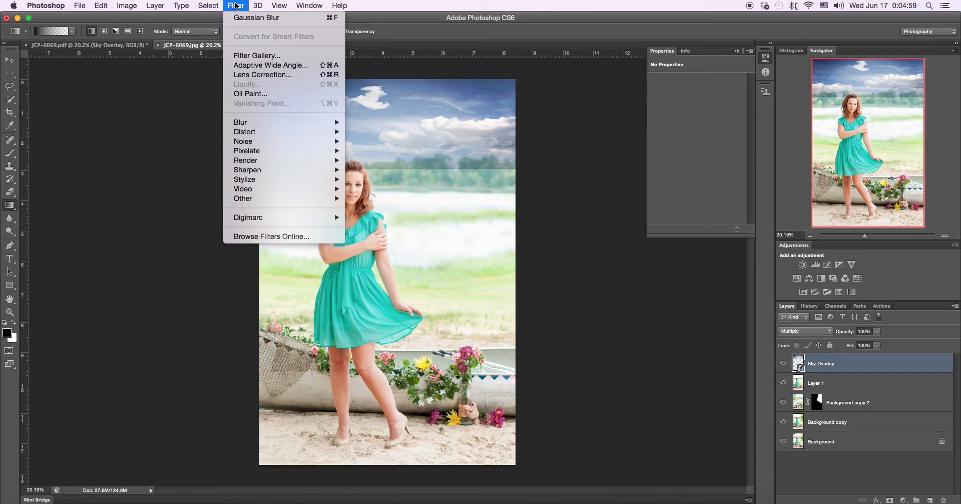
click(89, 122)
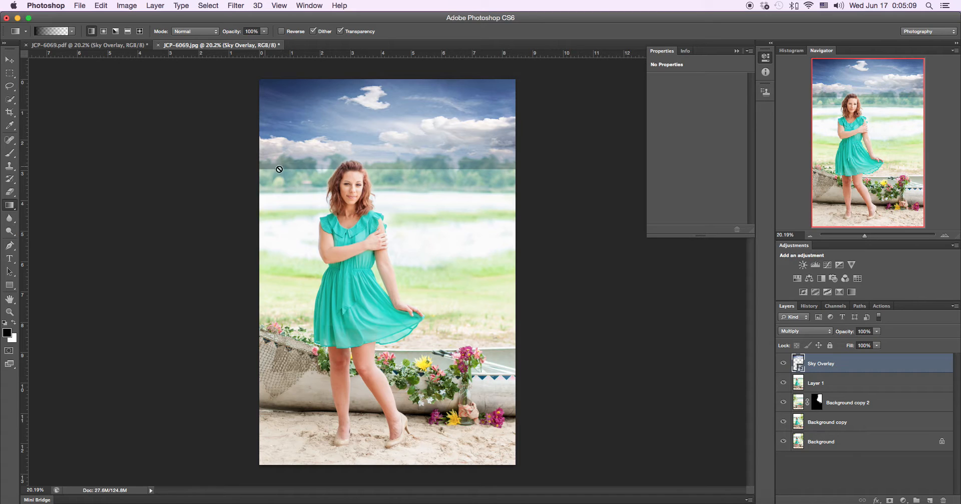
click(235, 6)
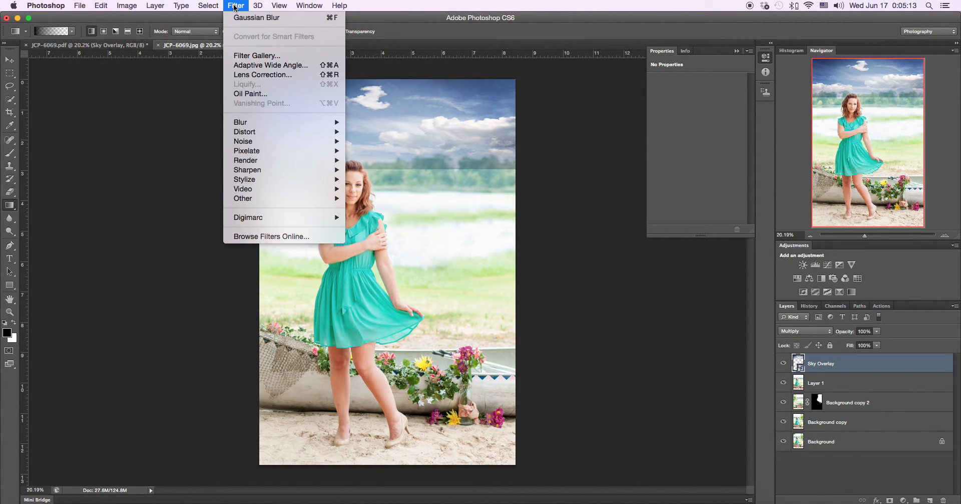
mouse_move(248, 122)
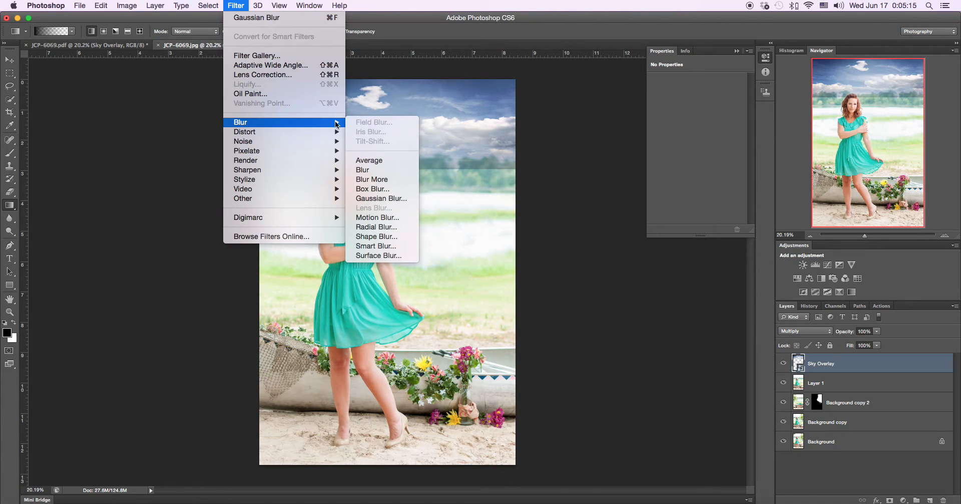
click(377, 199)
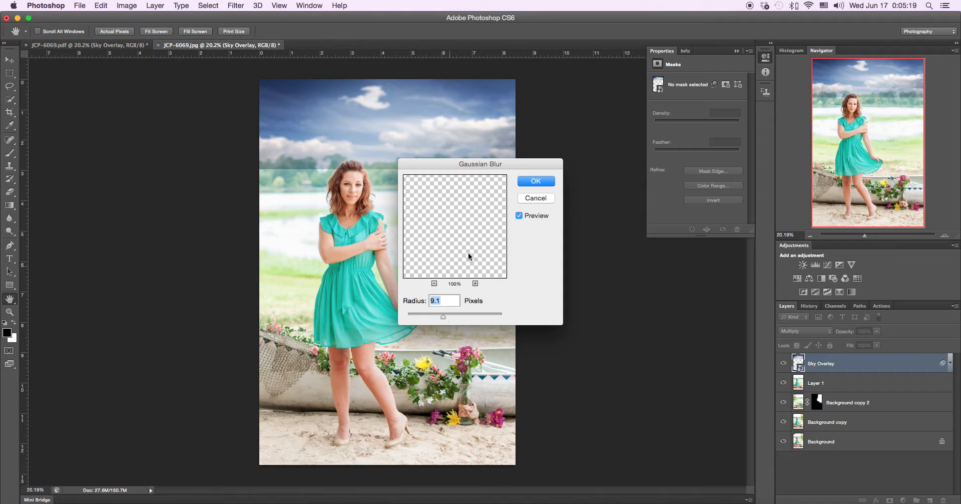
click(536, 182)
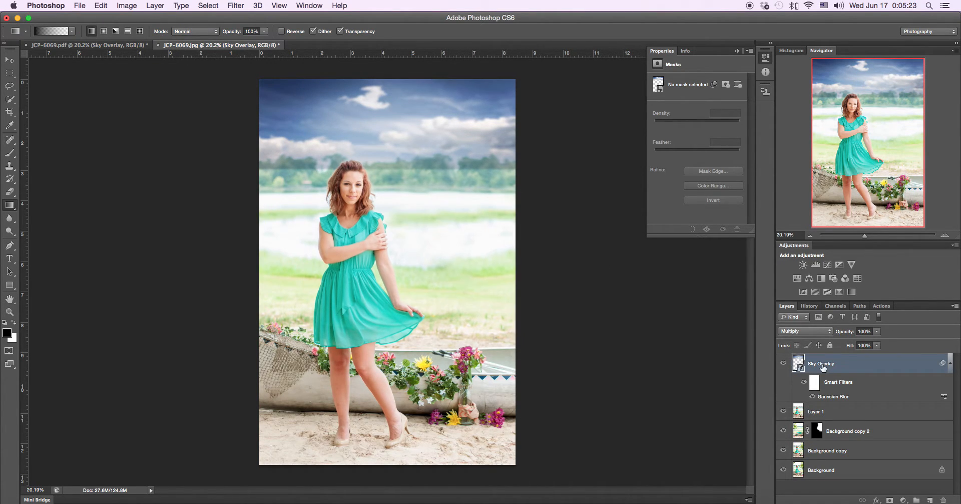
Add a layer mask to Sky Overlay and fade the sky's lower edge over the trees with a black Foreground to Transparent gradient.
click(889, 499)
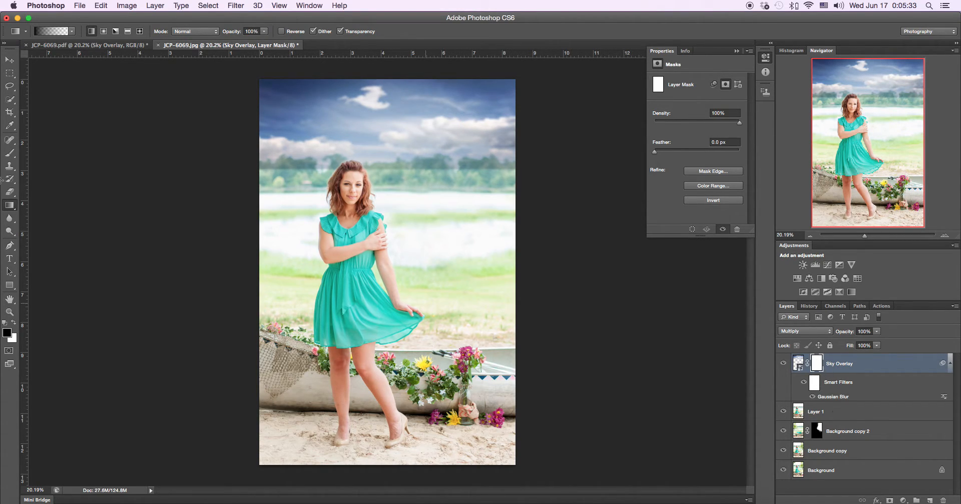
click(8, 332)
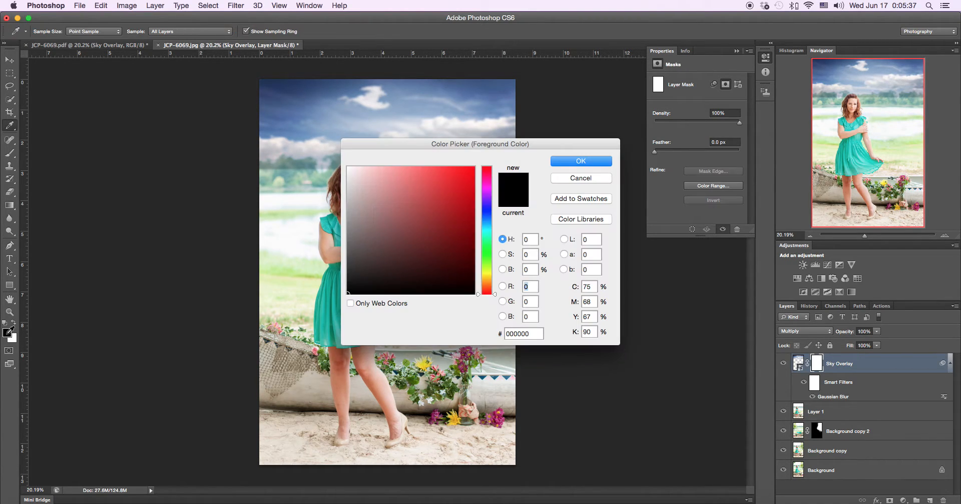
click(577, 160)
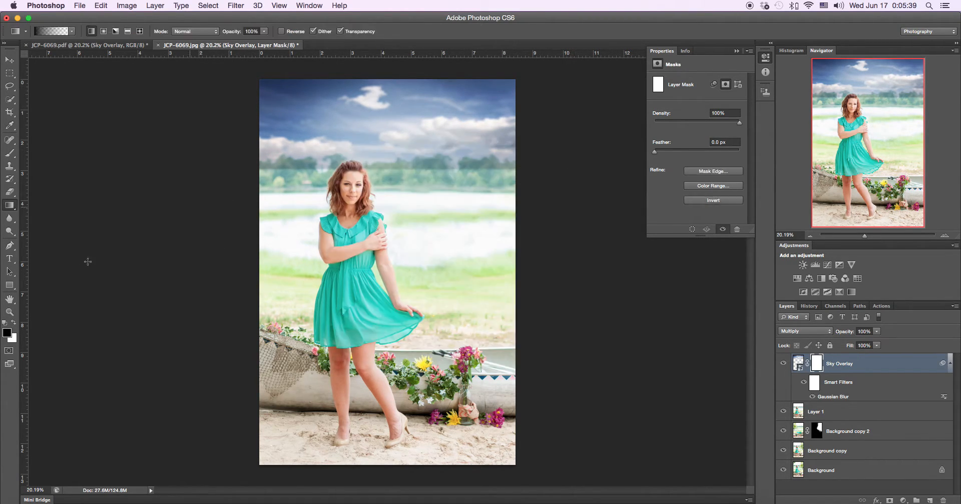
click(12, 207)
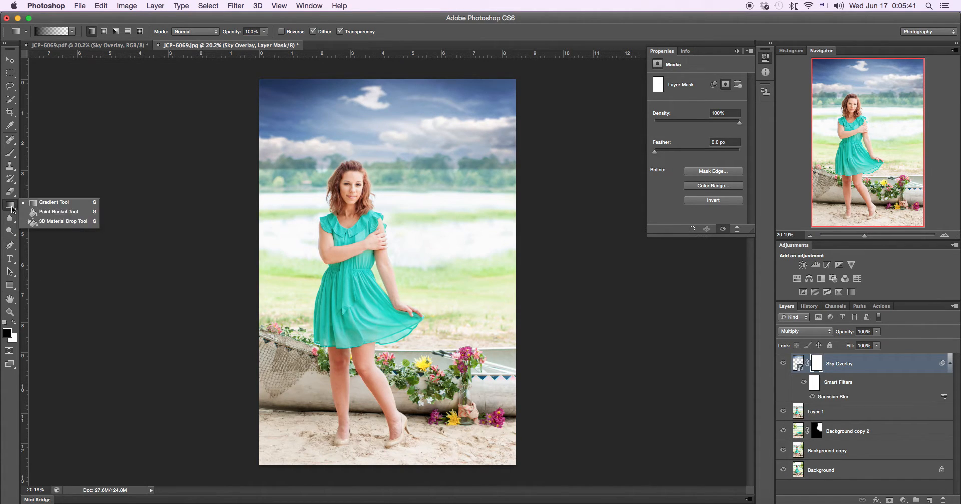
click(47, 202)
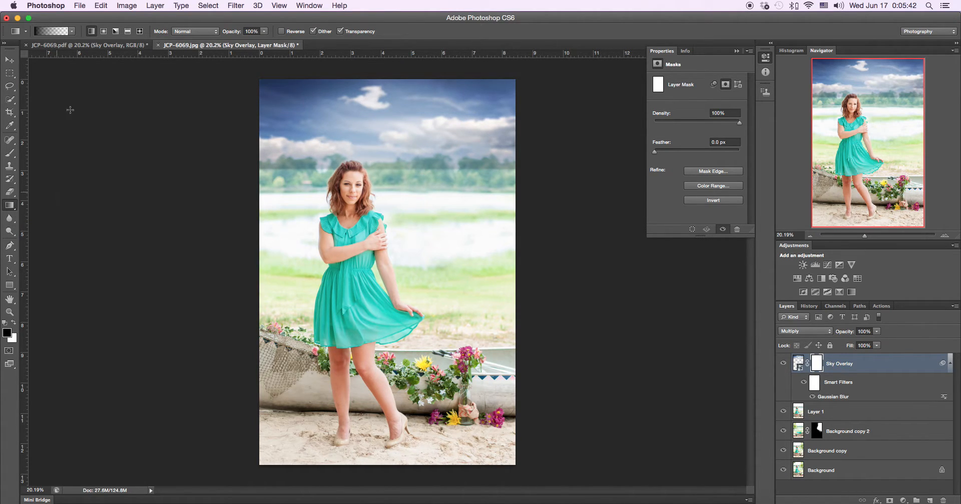
click(44, 32)
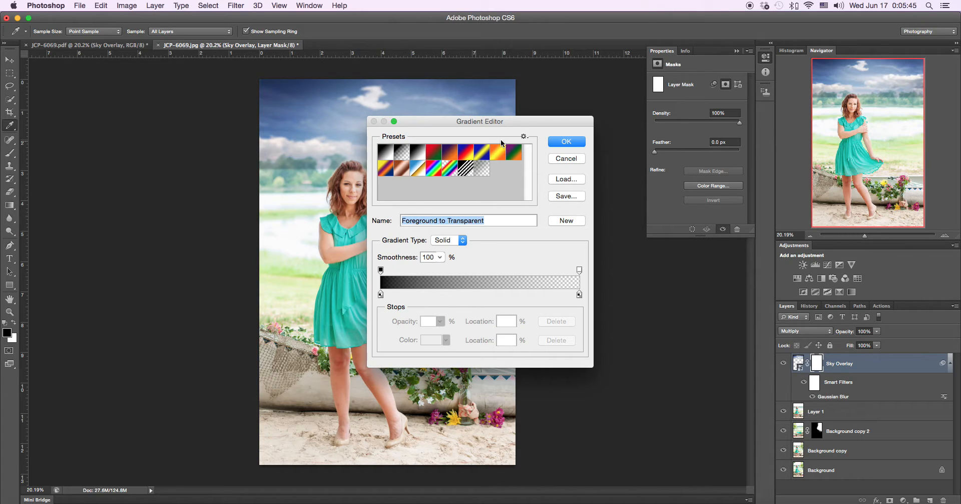
click(566, 141)
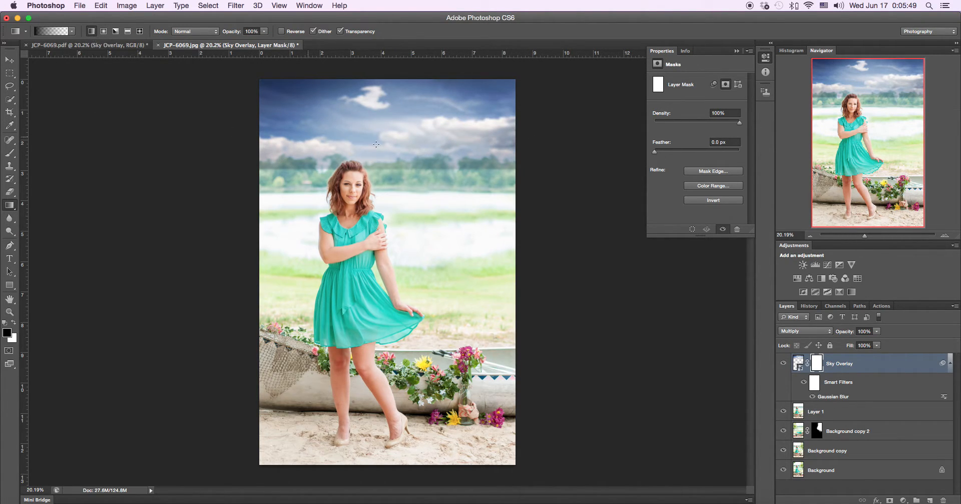
drag(389, 188, 391, 132)
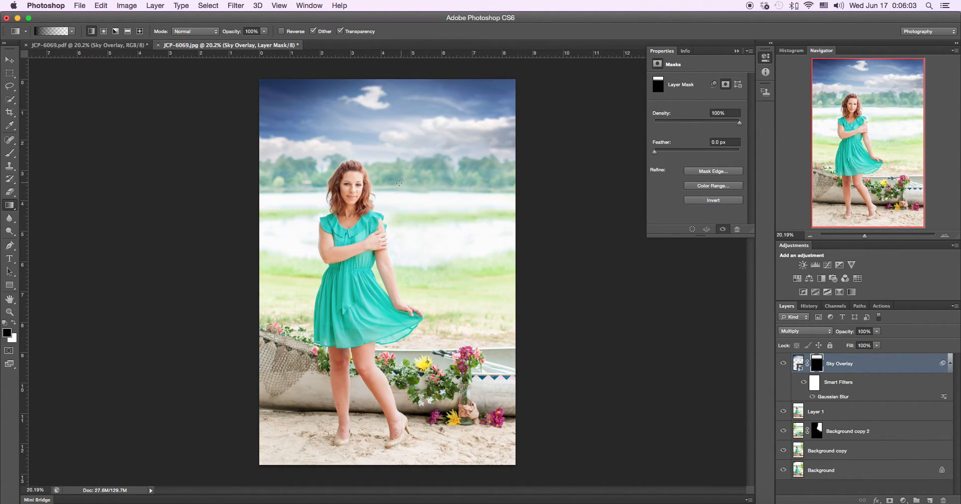
drag(389, 193, 386, 137)
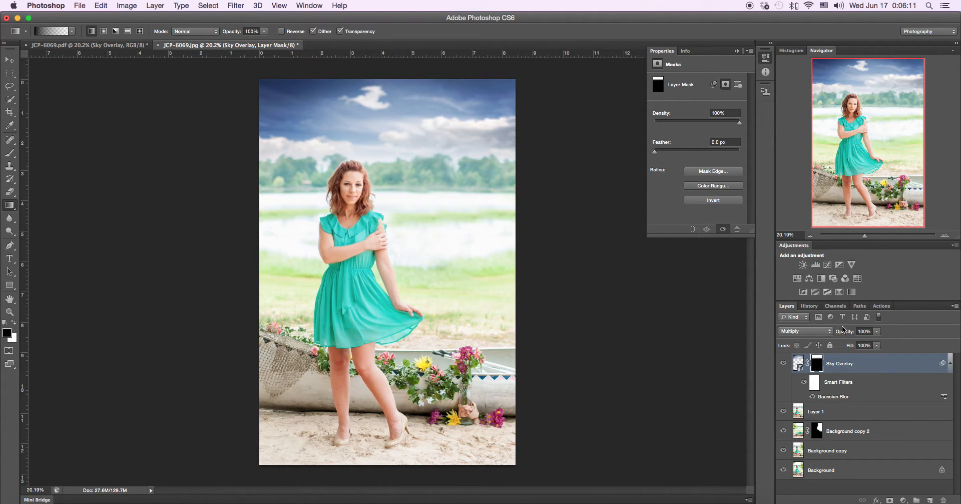
Reduce the Sky Overlay layer's opacity to 83%.
drag(846, 332, 836, 333)
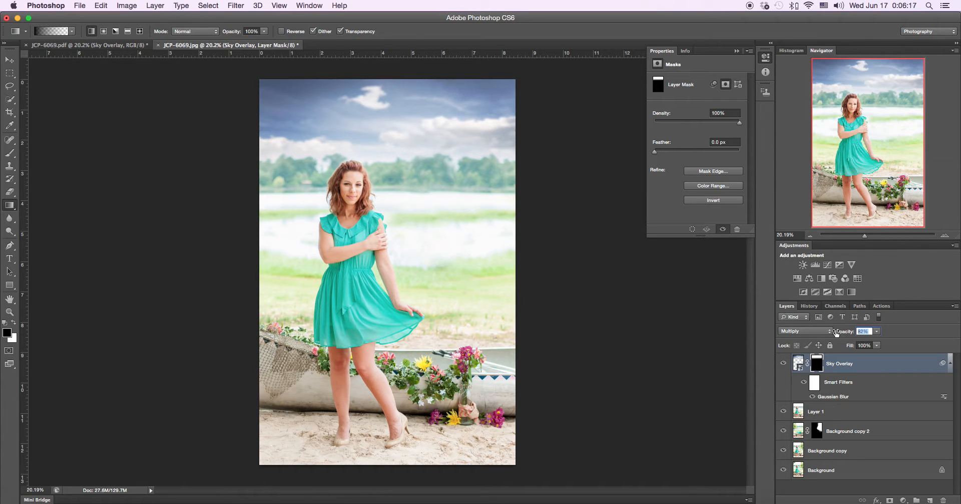
drag(836, 332, 839, 332)
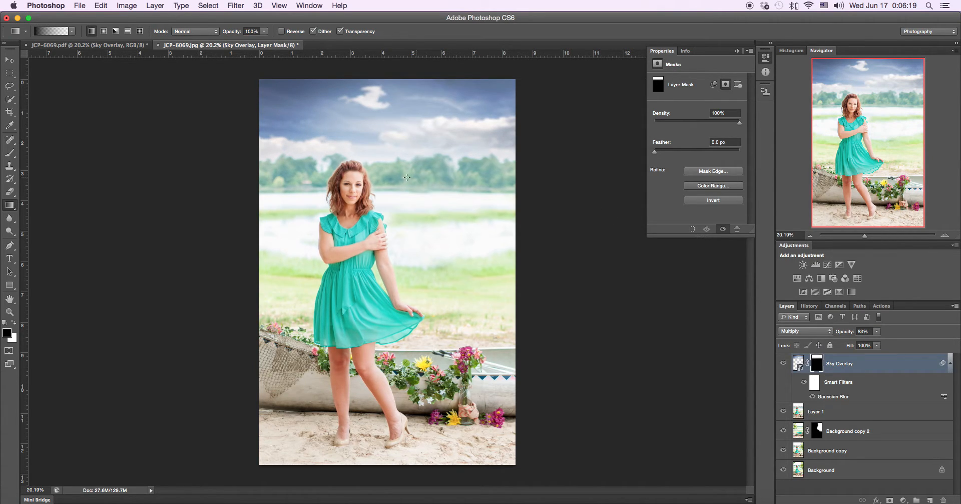
Add a Color Balance adjustment layer above Sky Overlay and clip it to that layer.
click(827, 364)
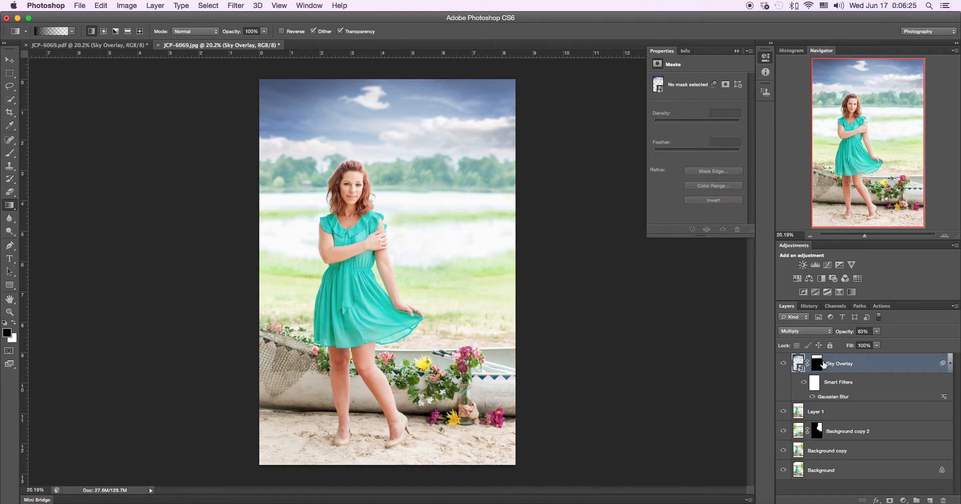
click(809, 278)
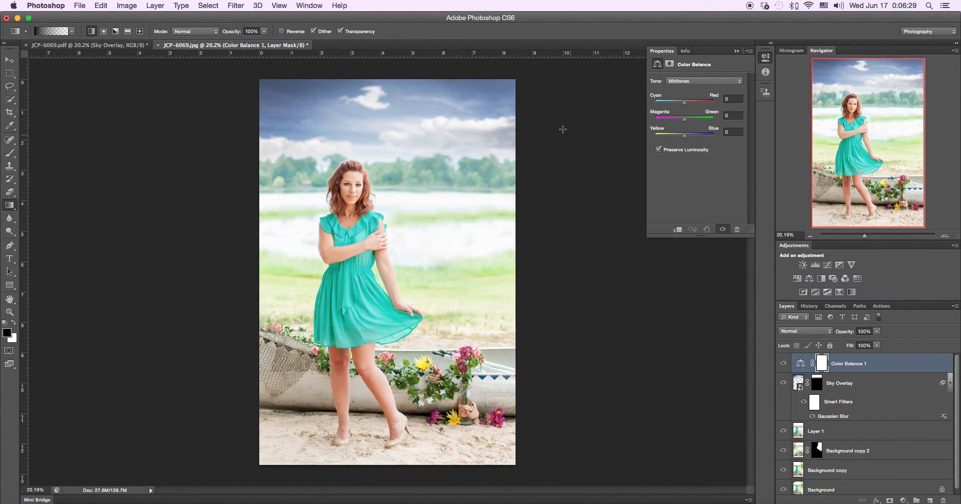
right_click(845, 365)
right_click(845, 365)
right_click(845, 365)
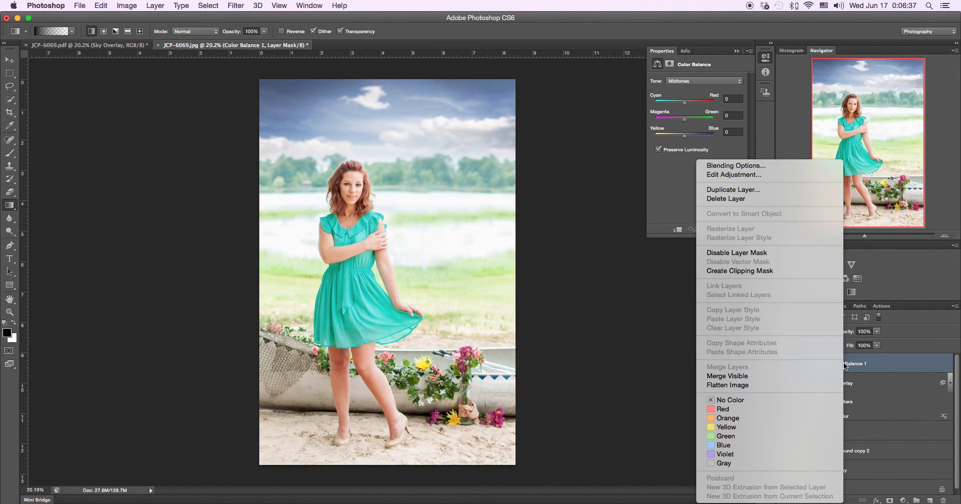
click(737, 271)
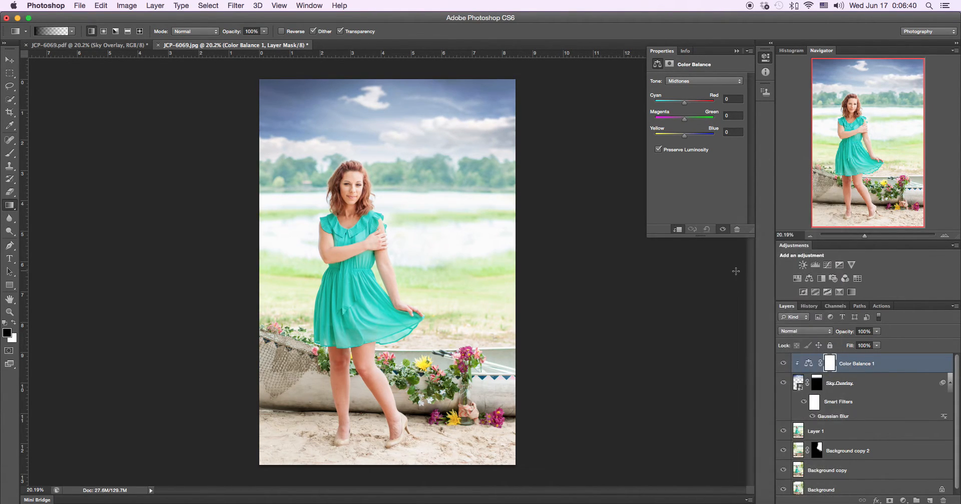
Try a purple sky tint with Color Balance midtones of Cyan-Red +50, Magenta-Green -23 and Yellow-Blue -30.
click(808, 362)
drag(685, 104, 676, 137)
drag(669, 103, 700, 108)
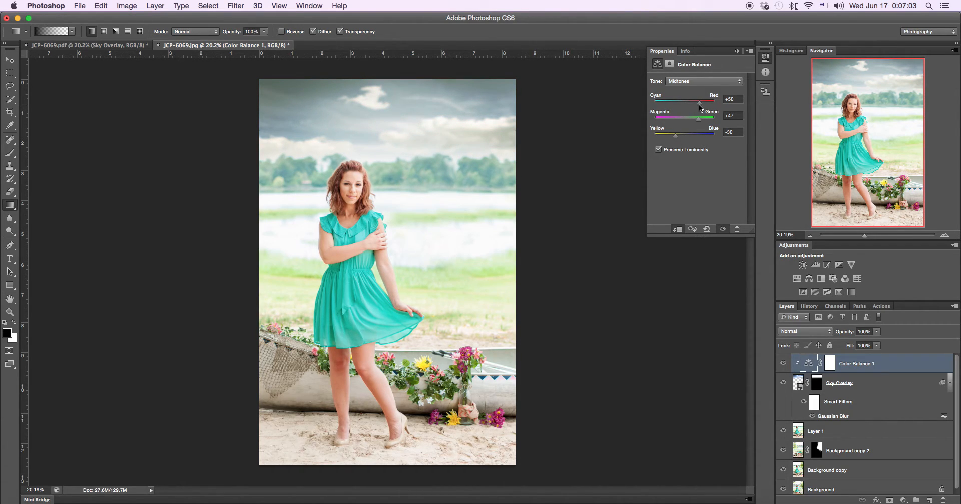
drag(699, 118, 678, 120)
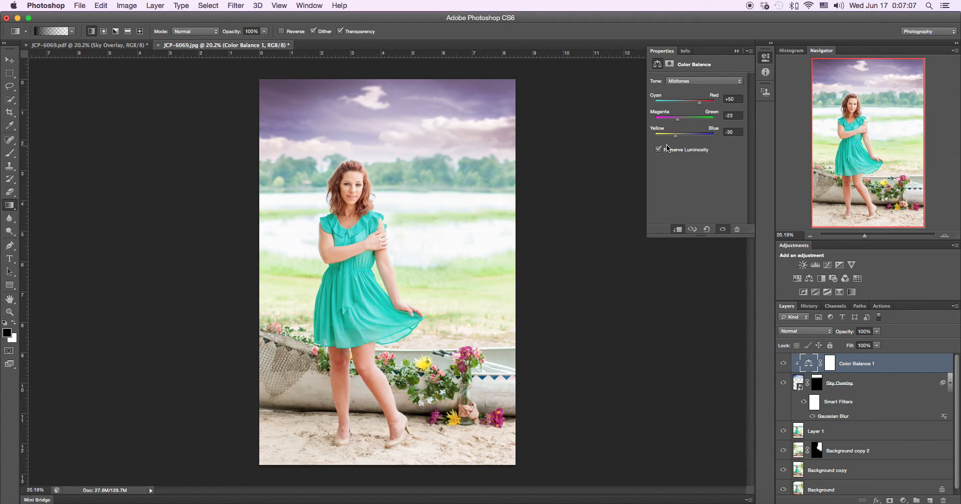
Set the Color Balance midtones to Cyan-Red -40, Magenta-Green +32 and Yellow-Blue -37, and compare the sky with the adjustment hidden and shown.
mouse_move(677, 139)
mouse_down()
mouse_move(694, 136)
mouse_move(674, 141)
mouse_up()
drag(675, 122, 692, 135)
drag(700, 102, 672, 103)
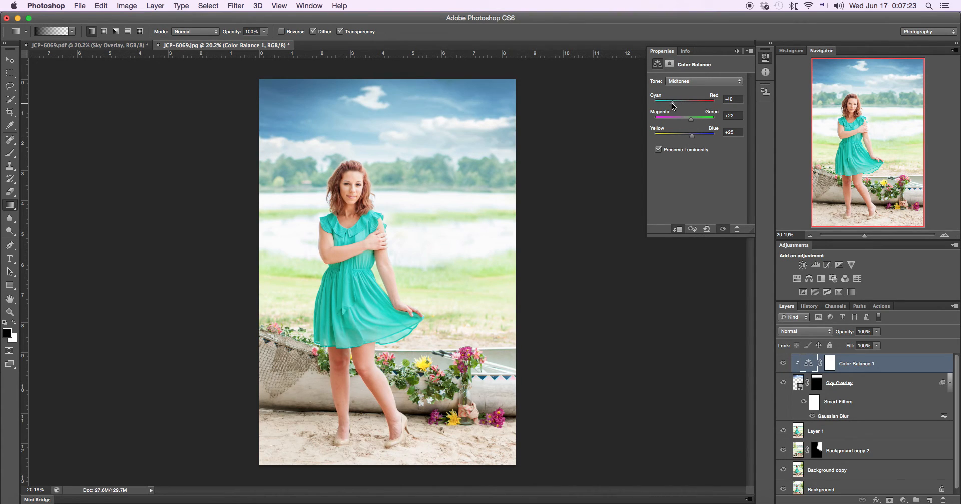
drag(693, 138, 694, 120)
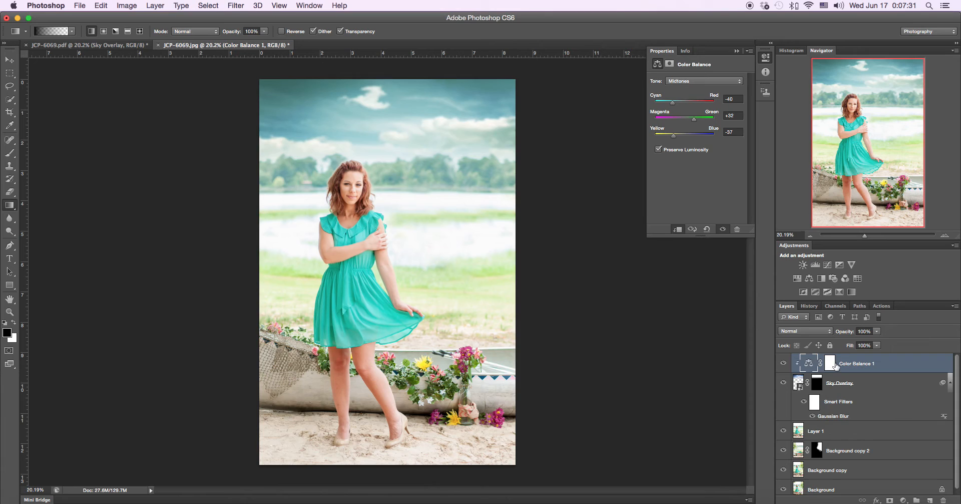
click(783, 363)
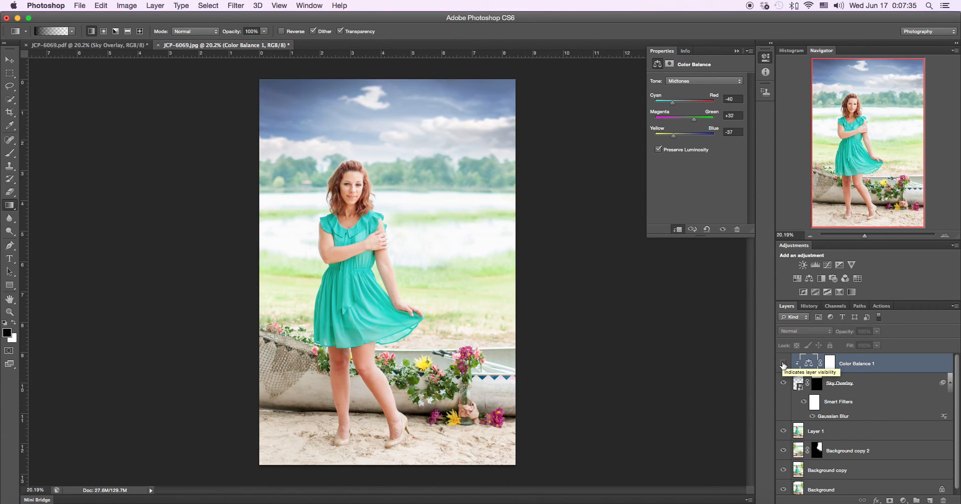
click(784, 363)
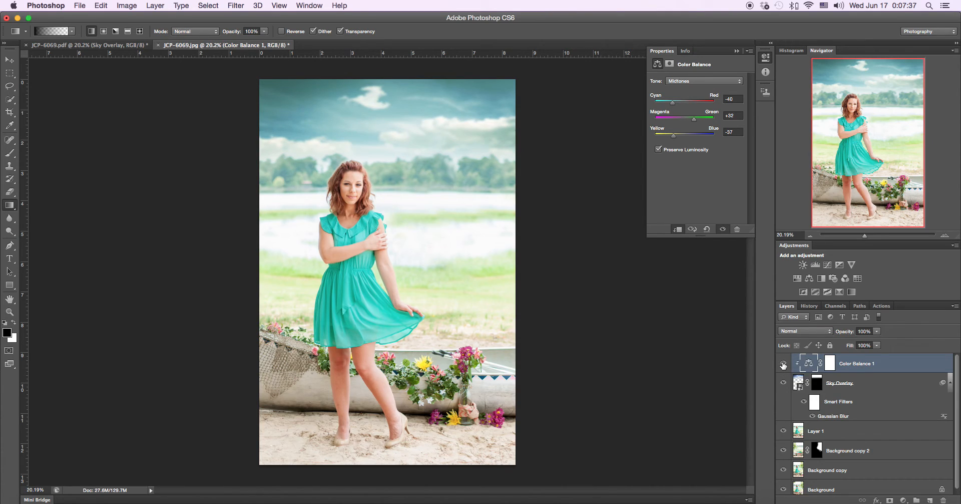